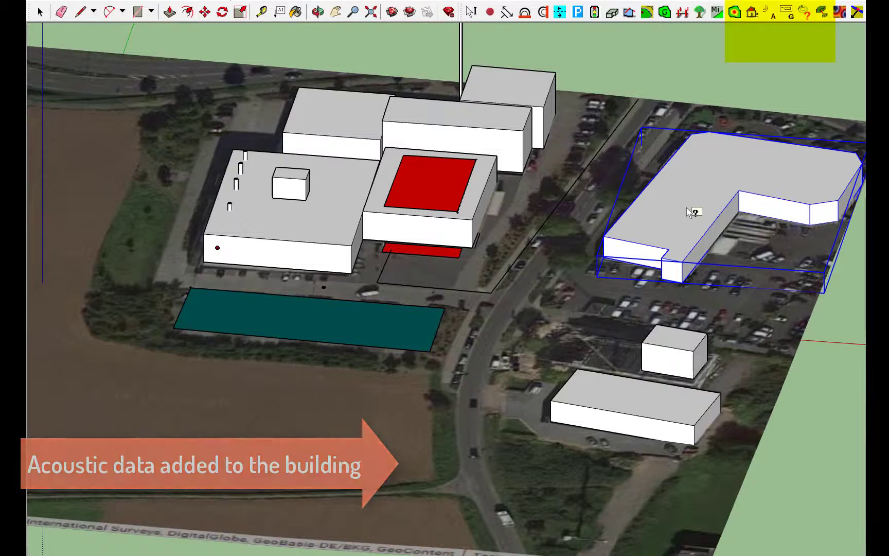
Name the selected L-shaped building "New Building" in its acoustic data and keep its reflection loss at 1.
{"action": "left_click", "coordinate": [767, 17]}
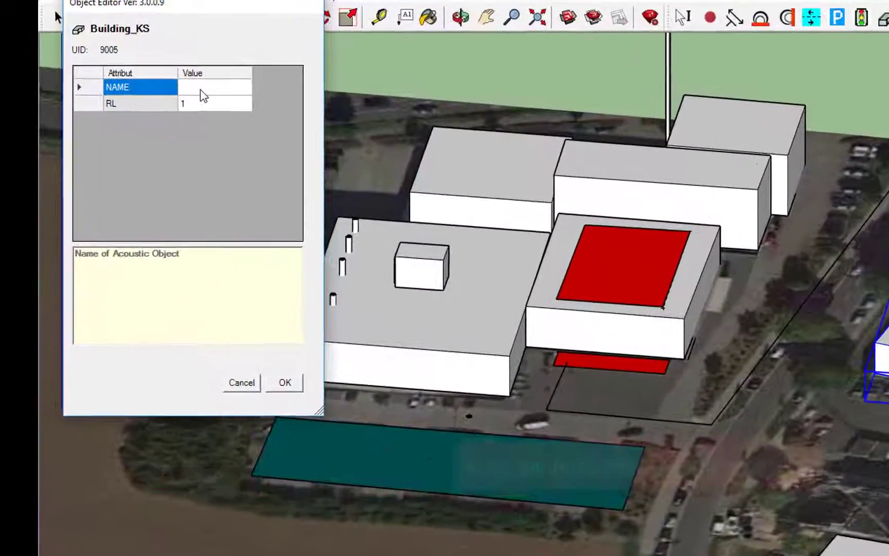
{"action": "left_click", "coordinate": [164, 71]}
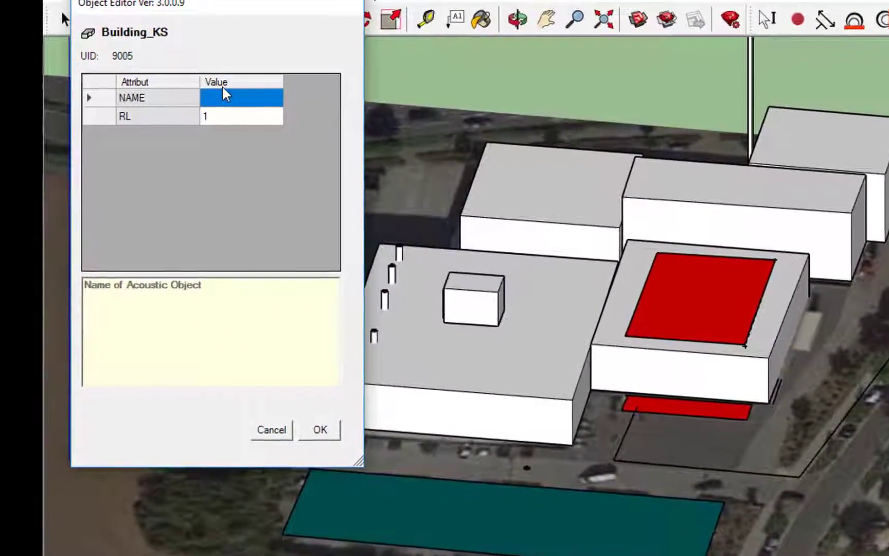
{"action": "type", "text": "New Building"}
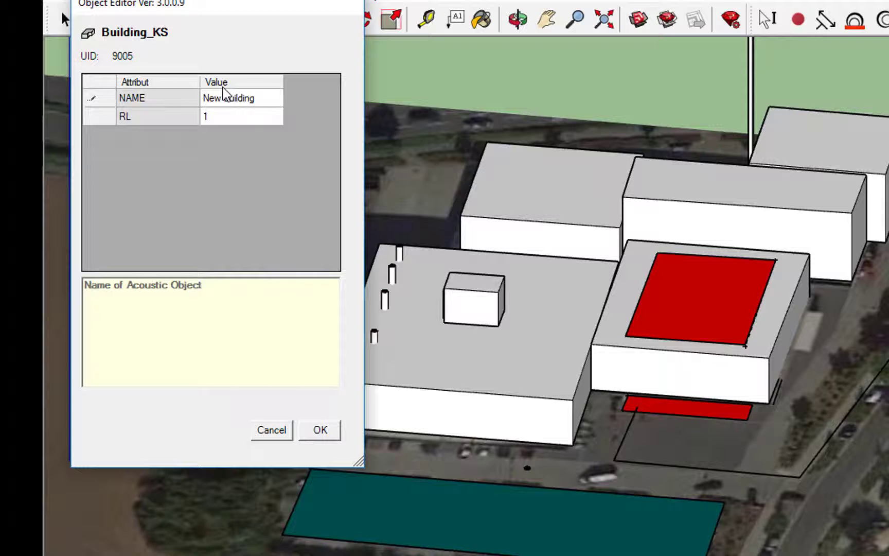
{"action": "left_click", "coordinate": [219, 117]}
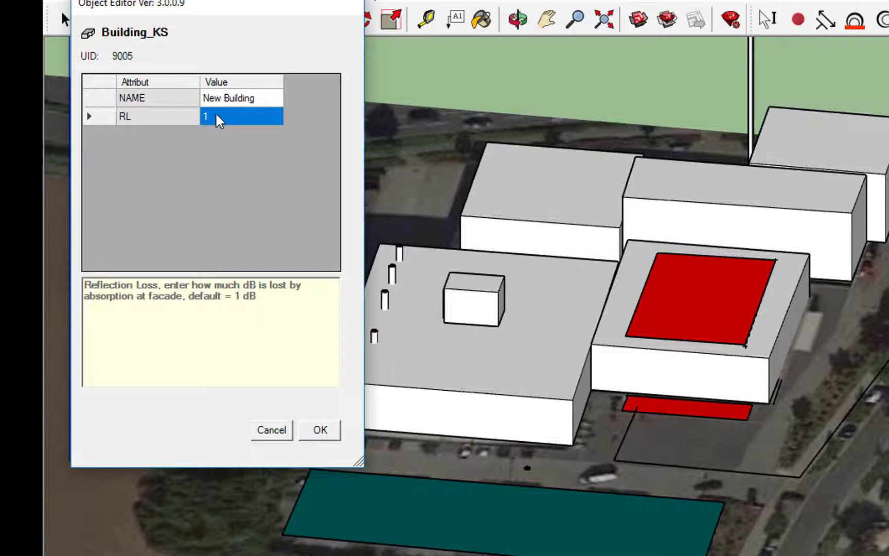
{"action": "left_click", "coordinate": [325, 430]}
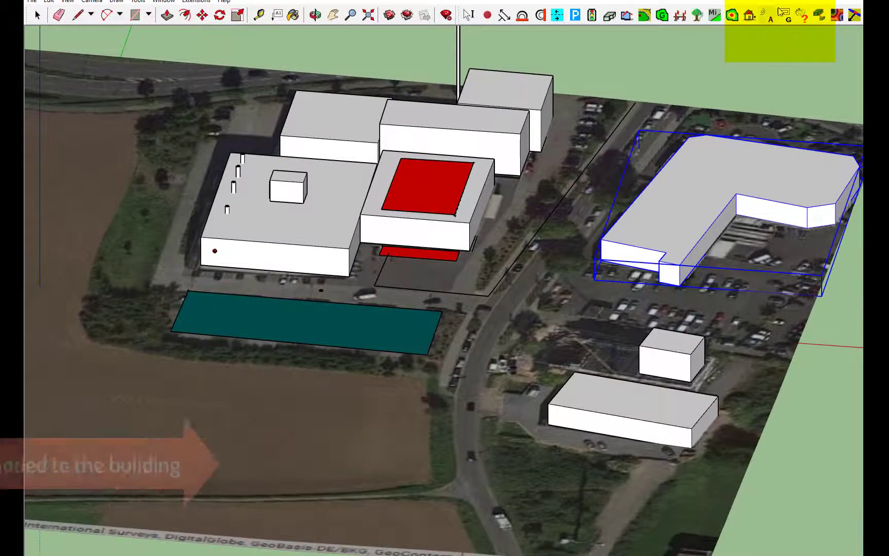
Set the geometry height of the selected L-shaped building to 8 m.
{"action": "left_click", "coordinate": [784, 14]}
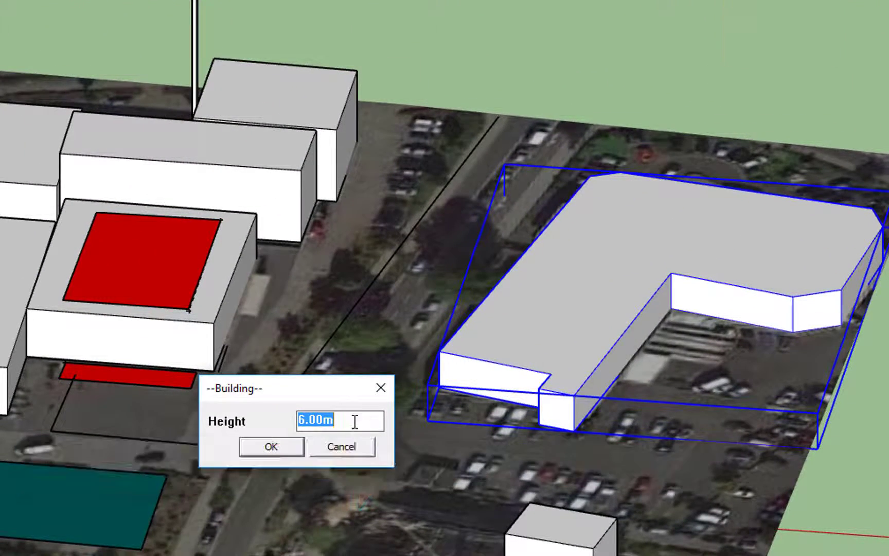
{"action": "left_click", "coordinate": [412, 380]}
{"action": "left_click_drag", "start_coordinate": [330, 414], "coordinate": [292, 417]}
{"action": "type", "text": "8"}
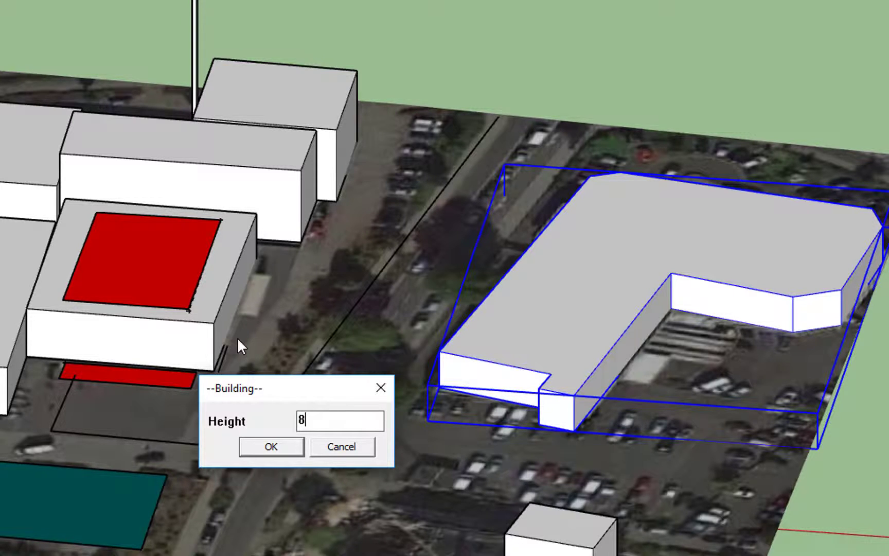
{"action": "left_click", "coordinate": [290, 447]}
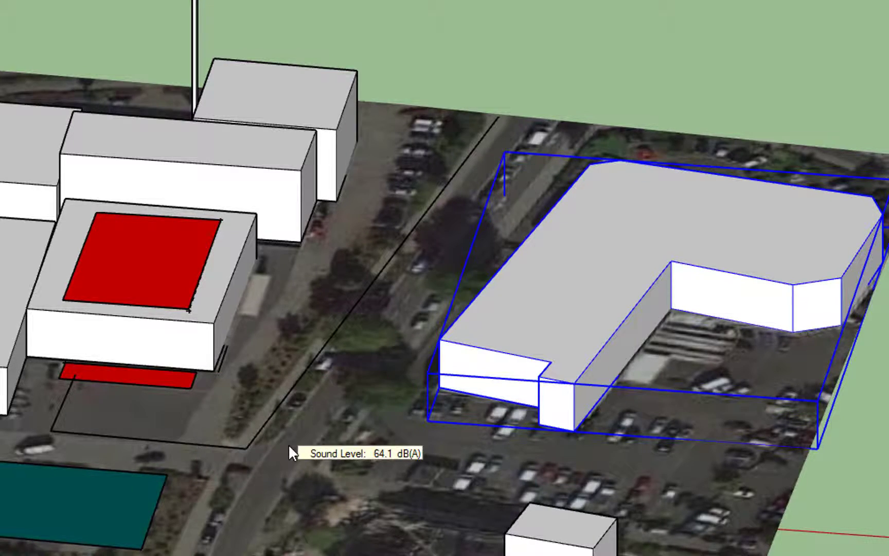
{"action": "mouse_move", "coordinate": [331, 445]}
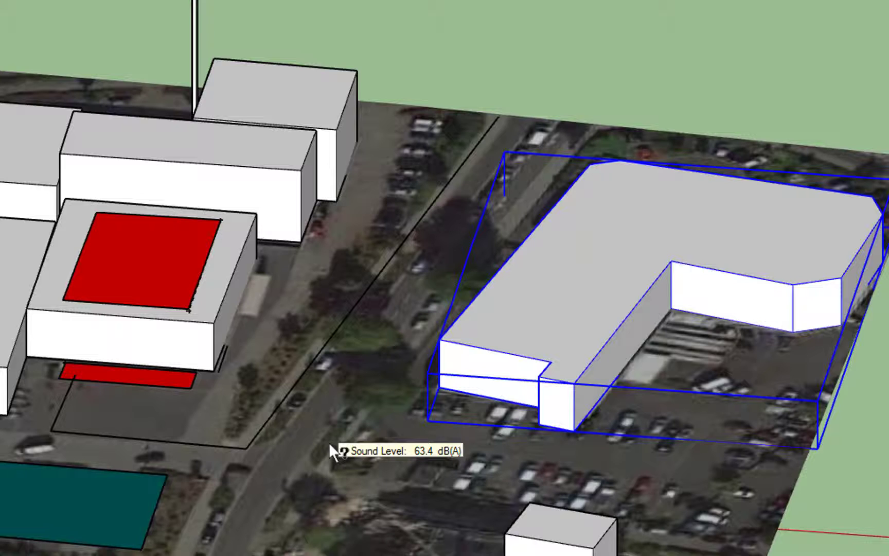
{"action": "right_click", "coordinate": [571, 262]}
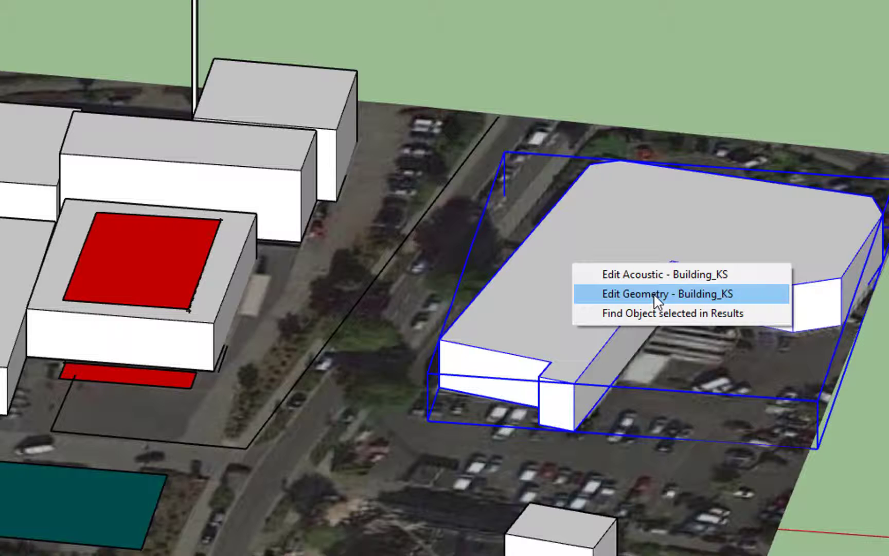
{"action": "left_click", "coordinate": [651, 226]}
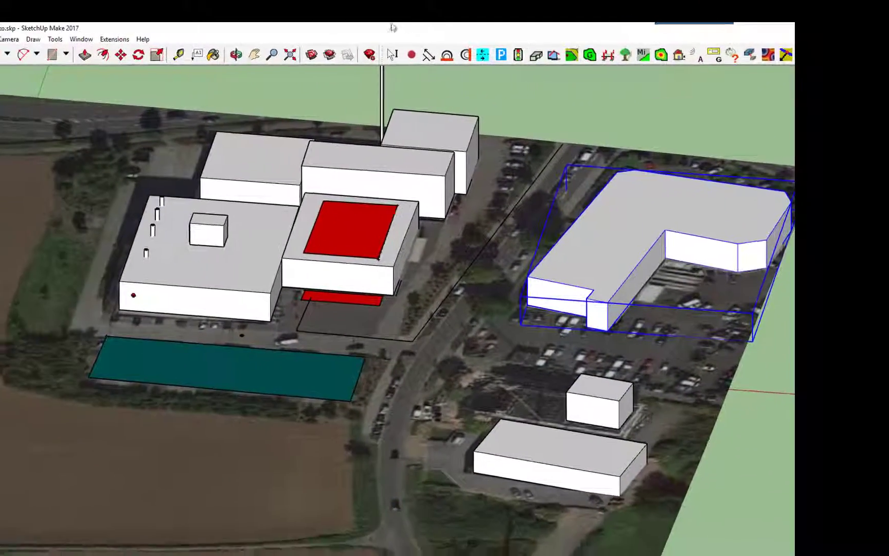
Open the noise3D expert acoustic editor for the selected L-shaped building.
{"action": "left_click", "coordinate": [122, 40]}
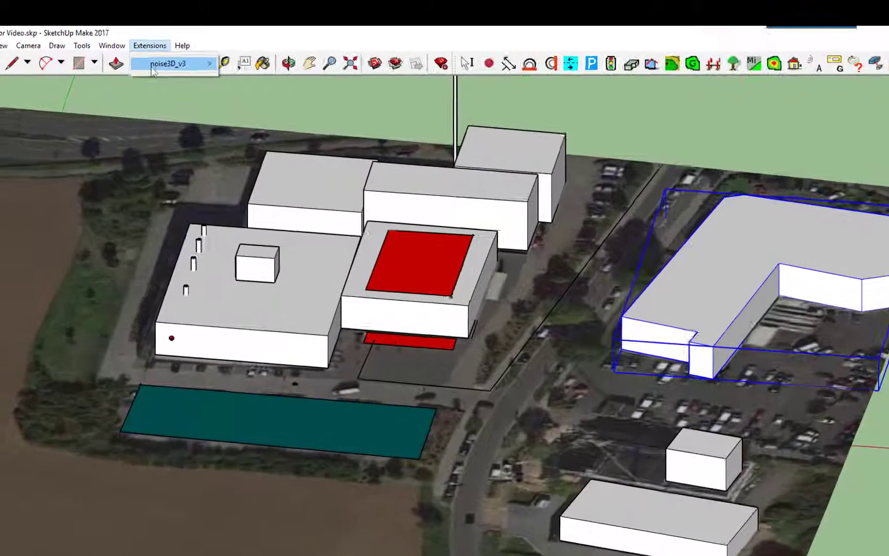
{"action": "mouse_move", "coordinate": [150, 53]}
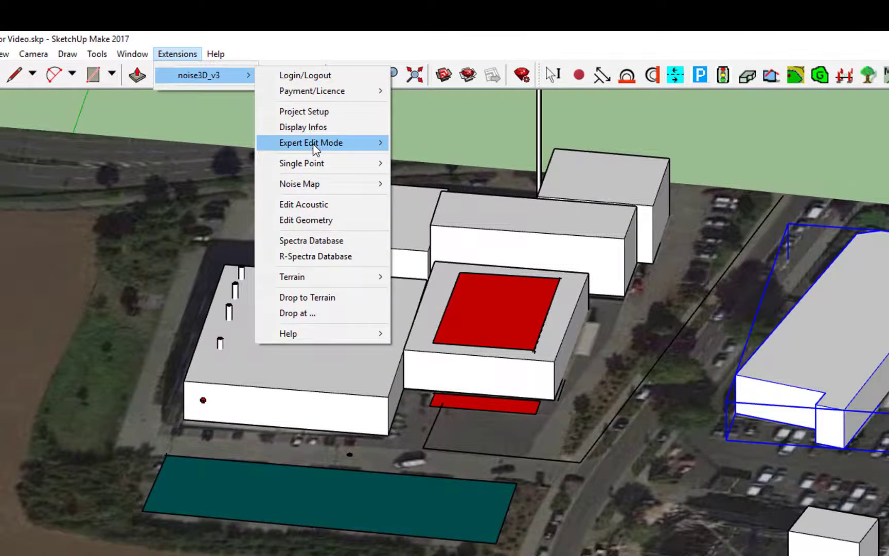
{"action": "mouse_move", "coordinate": [334, 145]}
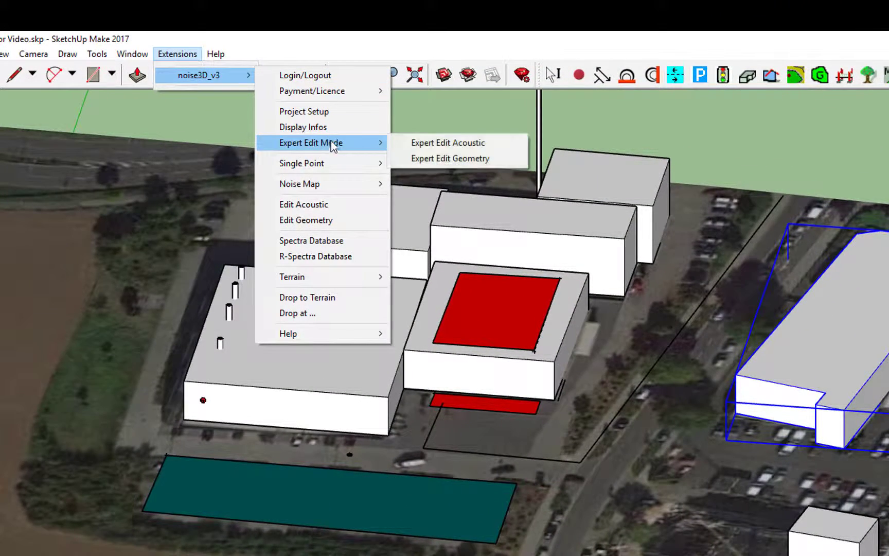
{"action": "left_click", "coordinate": [437, 145]}
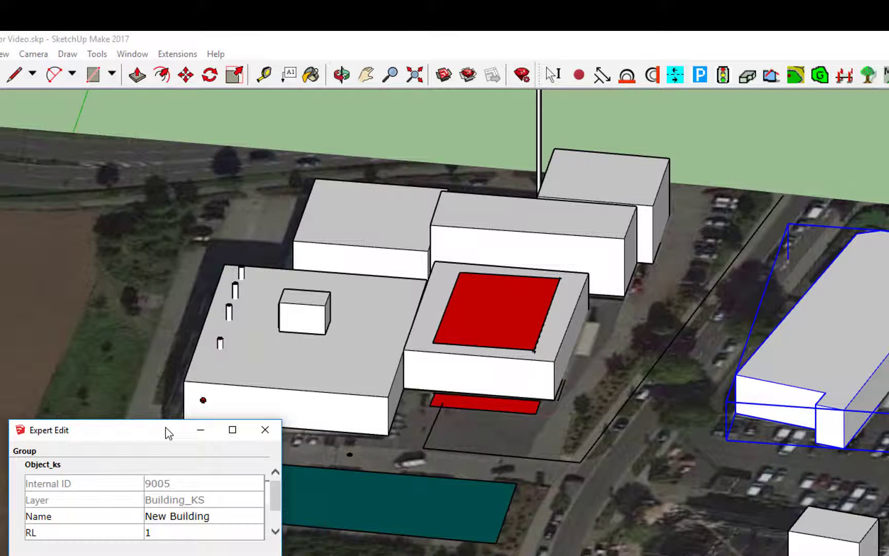
Open the expert geometry editor for the L-shaped building and set its heightB value to 12.5.
{"action": "left_click", "coordinate": [178, 54]}
{"action": "mouse_move", "coordinate": [206, 75]}
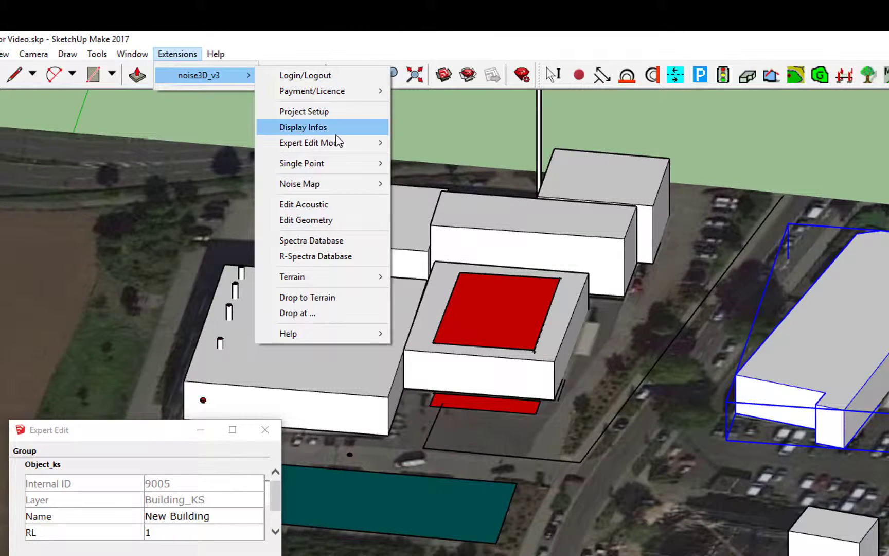
{"action": "mouse_move", "coordinate": [345, 143]}
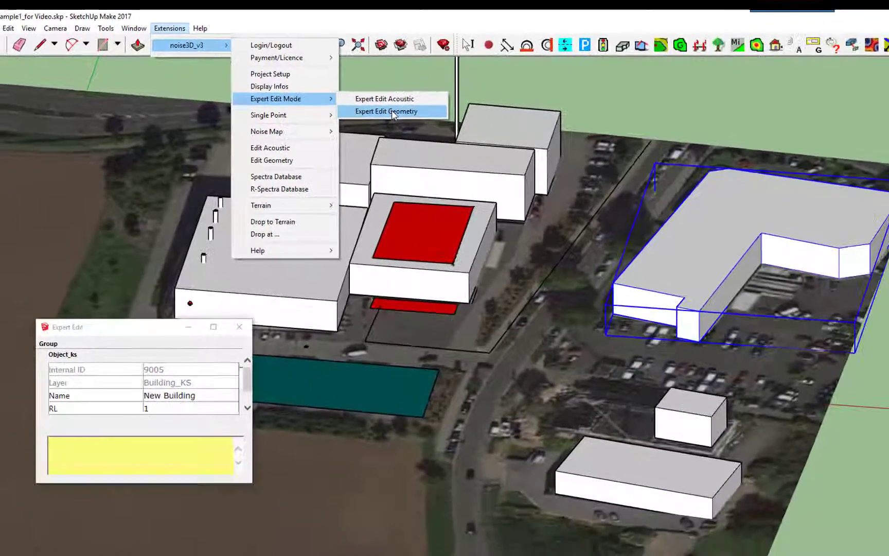
{"action": "left_click", "coordinate": [451, 159]}
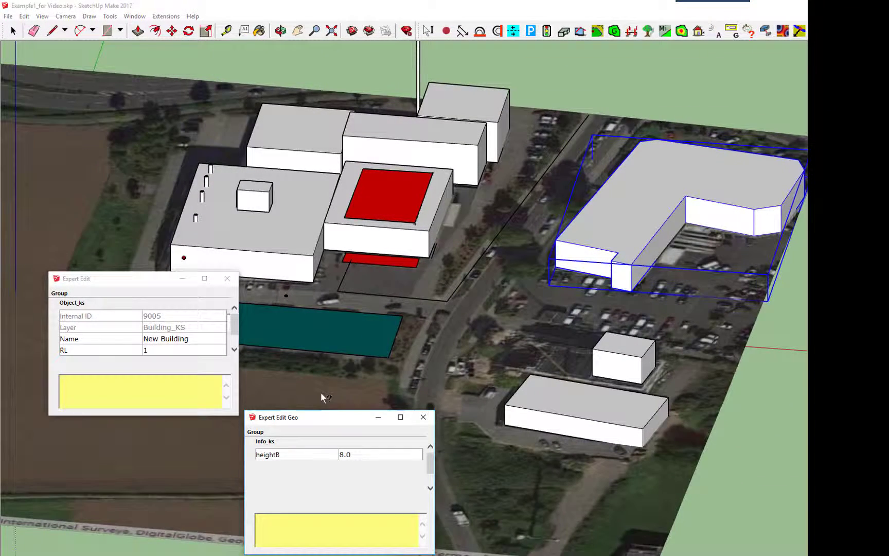
{"action": "left_click", "coordinate": [359, 455]}
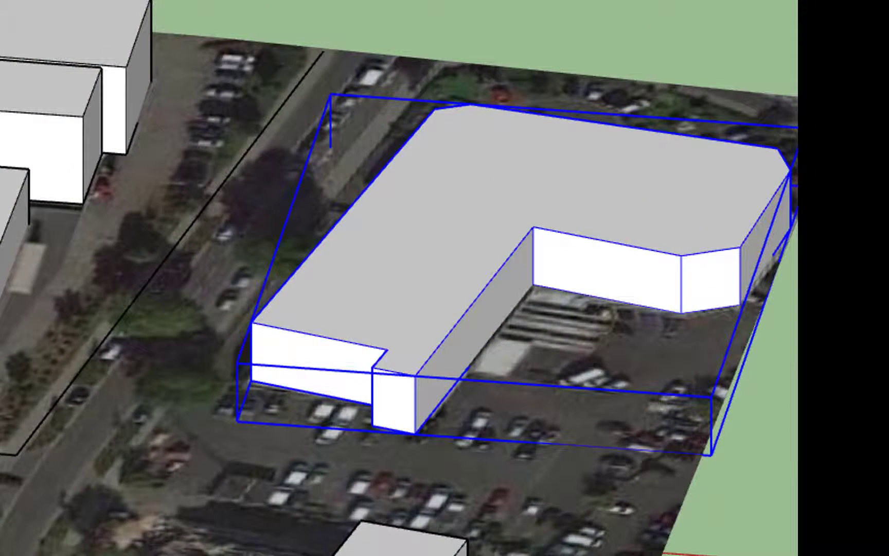
{"action": "key", "text": "Return"}
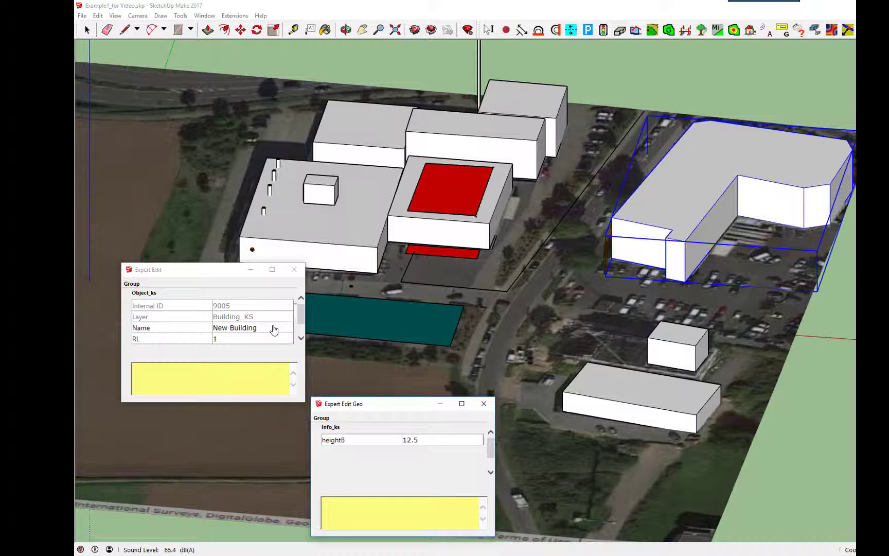
{"action": "left_click", "coordinate": [270, 331]}
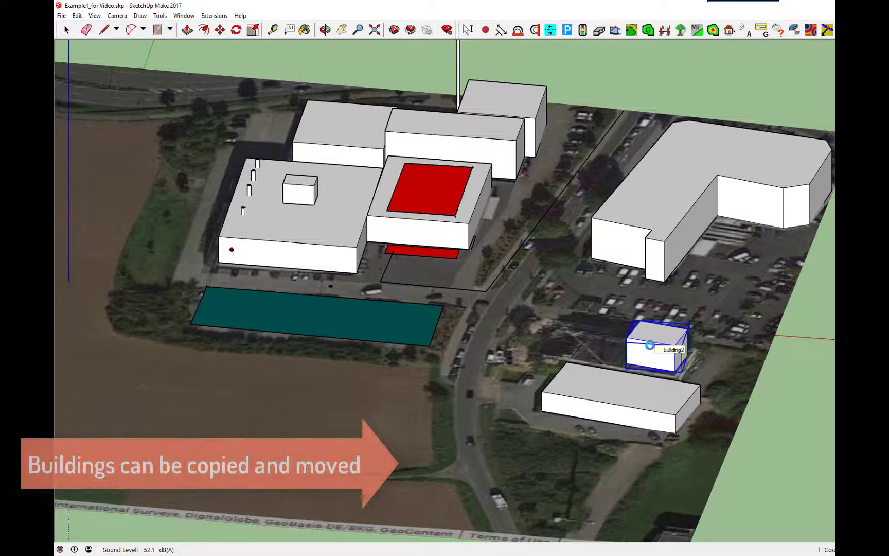
Paste a copy of the small box-shaped building between the original and the road, beside the long low building.
{"action": "key", "text": "ctrl+v"}
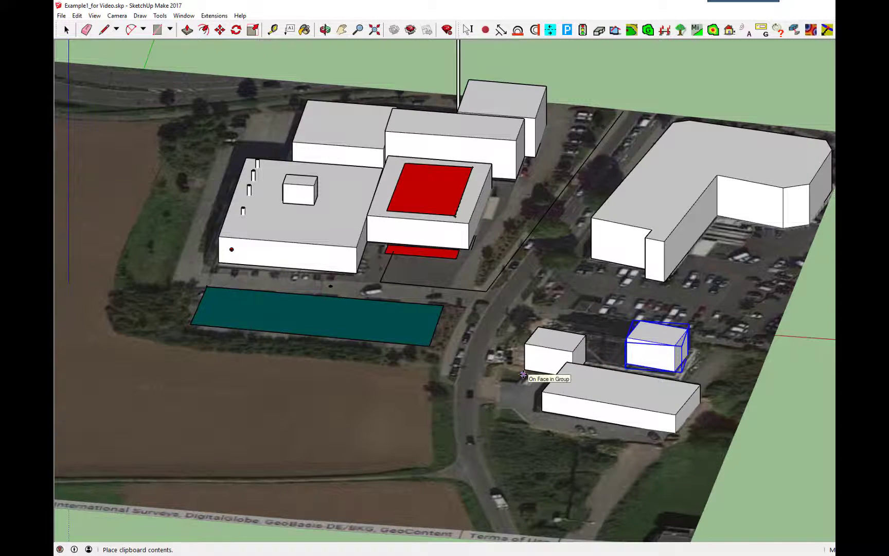
{"action": "left_click", "coordinate": [523, 374]}
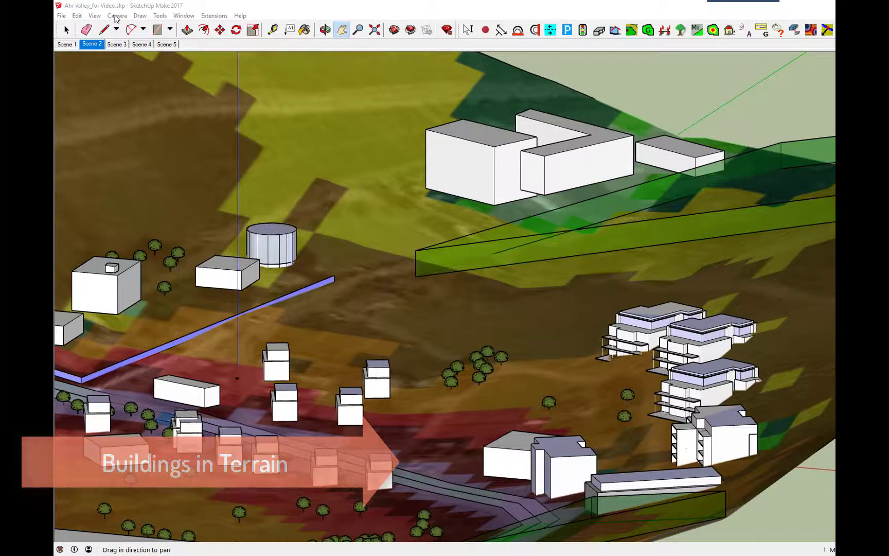
In the top view of the terrain model, draw a four-corner rectangular building just east of the barrier's northern end.
{"action": "left_click", "coordinate": [116, 16]}
{"action": "mouse_move", "coordinate": [160, 47]}
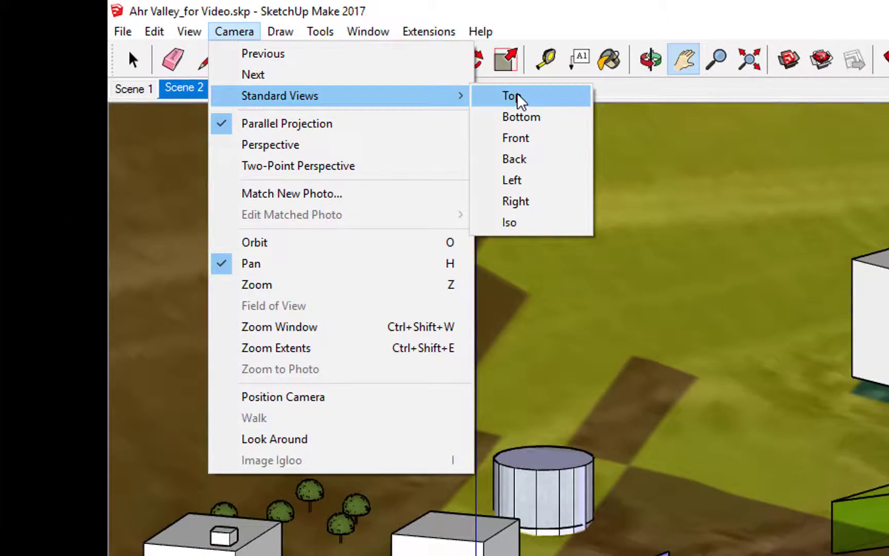
{"action": "left_click", "coordinate": [517, 96]}
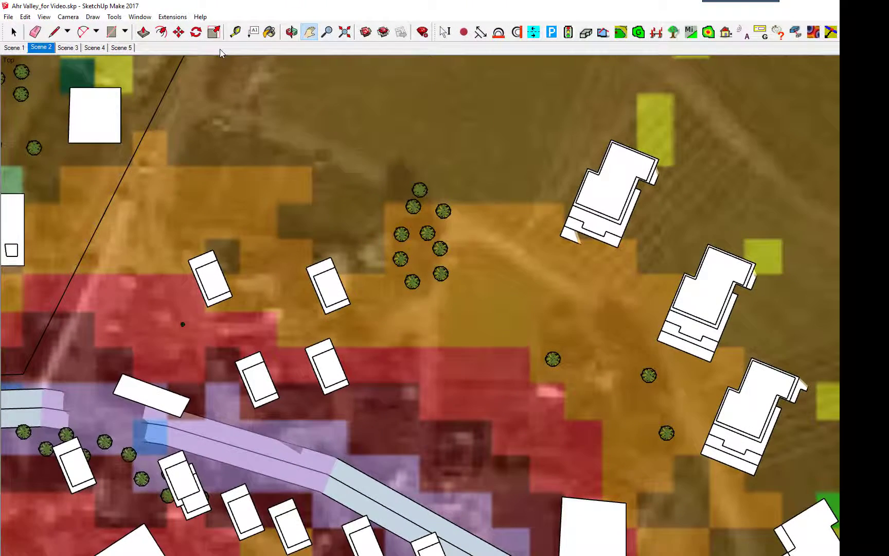
{"action": "left_click", "coordinate": [586, 33]}
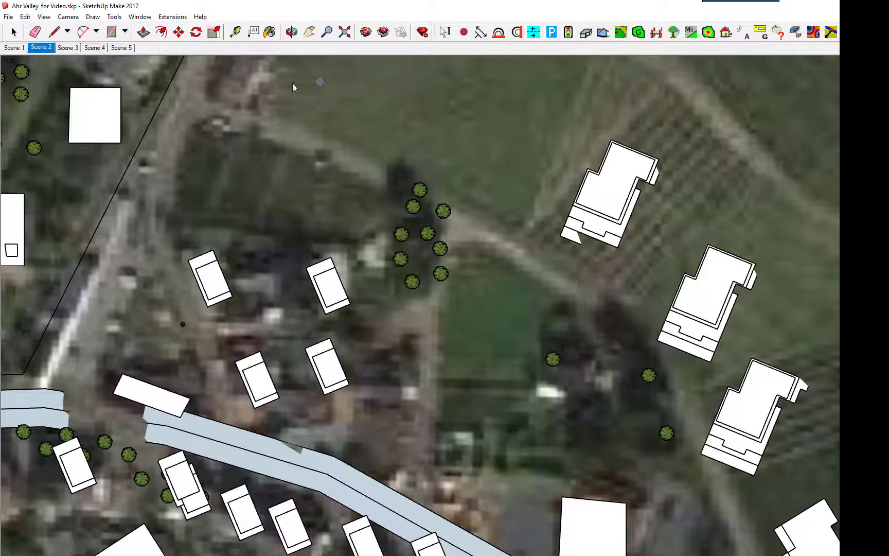
{"action": "left_click", "coordinate": [225, 62]}
{"action": "left_click", "coordinate": [273, 62]}
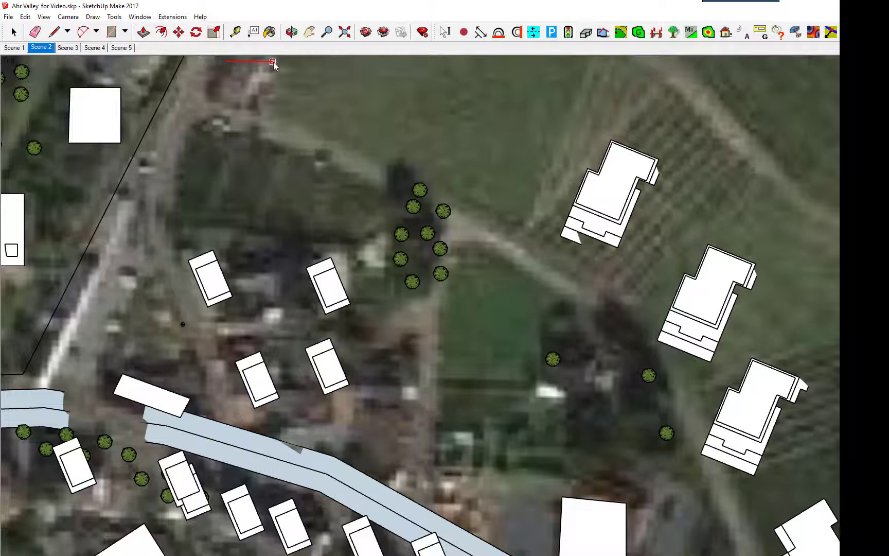
{"action": "left_click", "coordinate": [272, 101]}
{"action": "left_click", "coordinate": [224, 101]}
{"action": "key", "text": "Return"}
Set the height of the newly drawn building on the terrain to 8 m.
{"action": "middle_click_drag", "start_coordinate": [194, 92], "coordinate": [256, 16]}
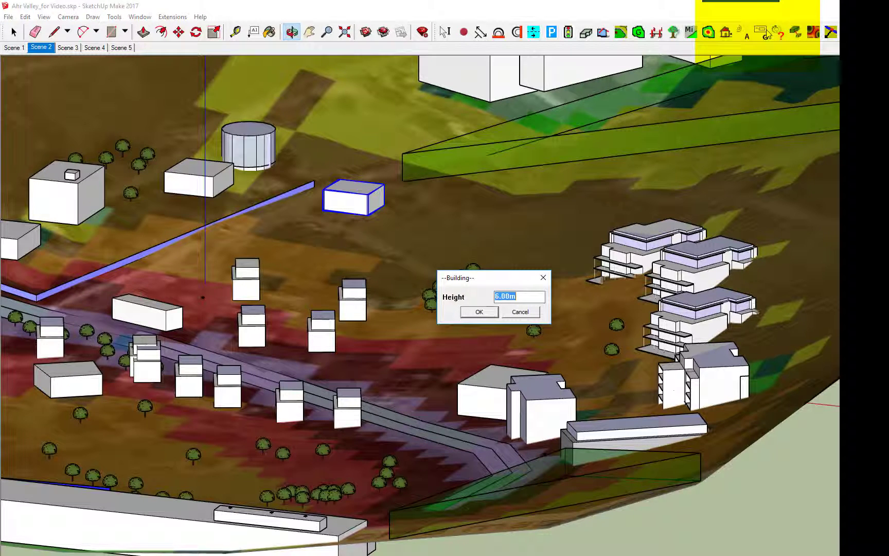
{"action": "type", "text": "8"}
{"action": "left_click", "coordinate": [483, 313]}
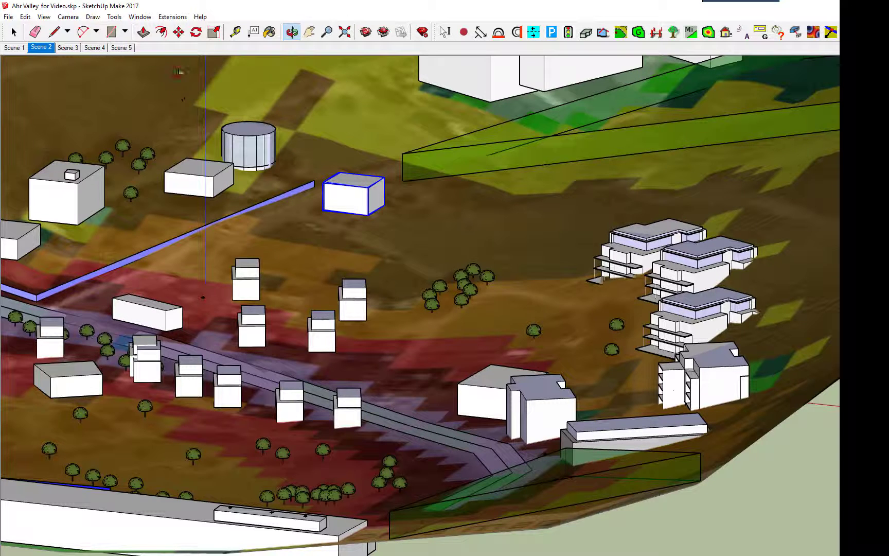
Drop the new building with the noise3D Drop at command, using a drop level of 1 m.
{"action": "left_click", "coordinate": [170, 18]}
{"action": "mouse_move", "coordinate": [207, 34]}
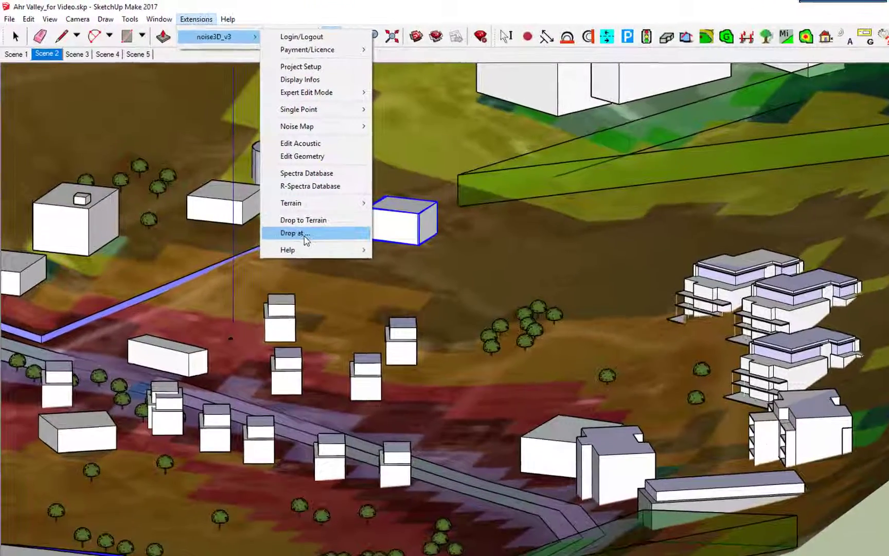
{"action": "left_click", "coordinate": [304, 234]}
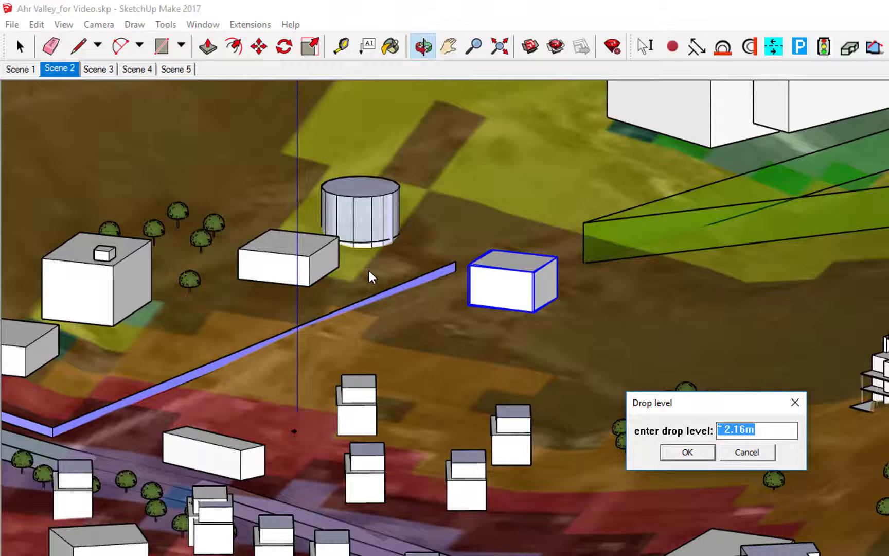
{"action": "type", "text": "1"}
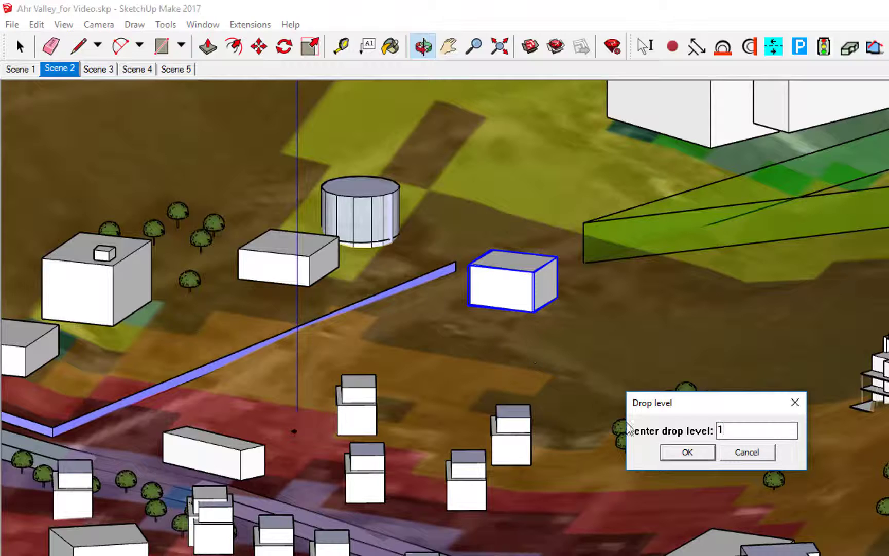
{"action": "left_click", "coordinate": [686, 453]}
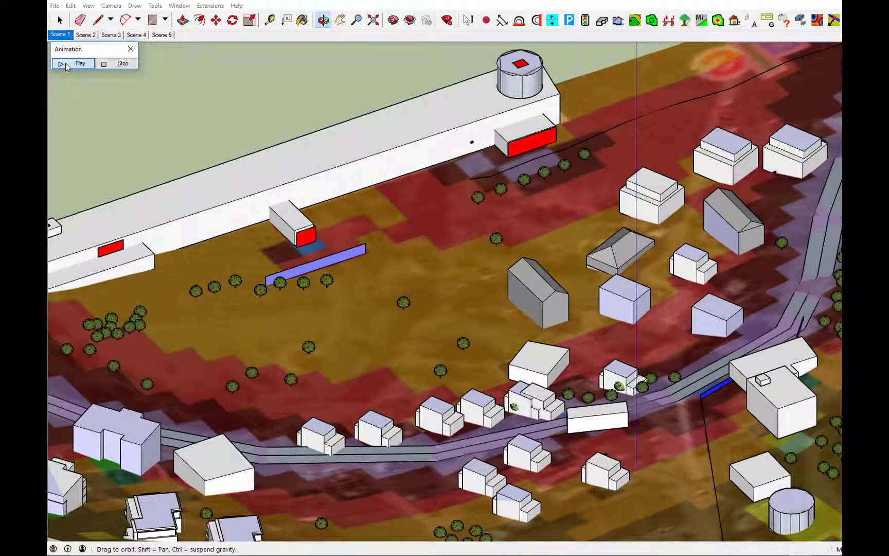
Play the animation through the model's scenes.
{"action": "left_click", "coordinate": [66, 64]}
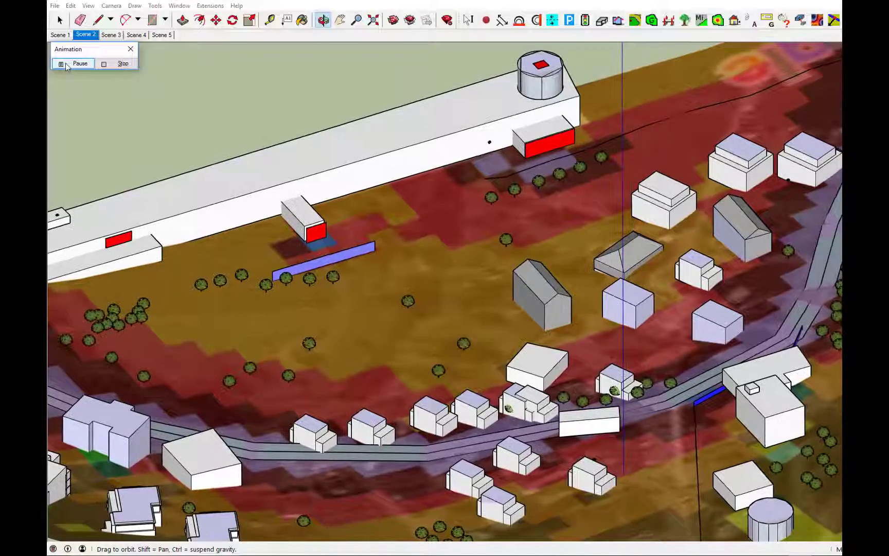